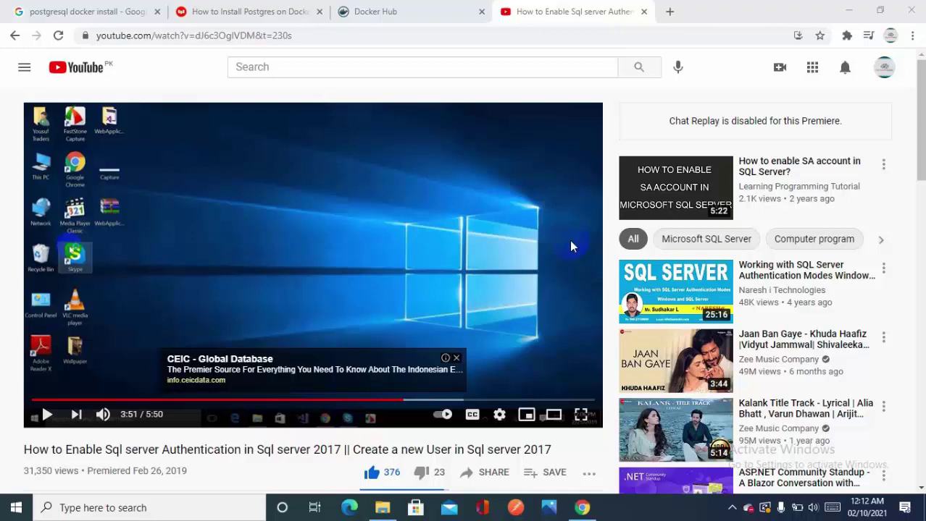
scroll(442, 366, "down", 3)
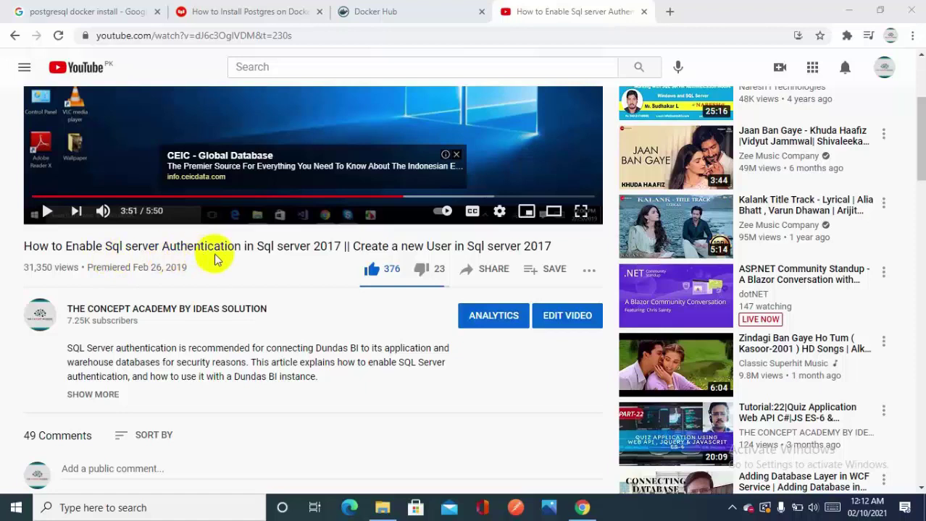
scroll(218, 265, "up", 1)
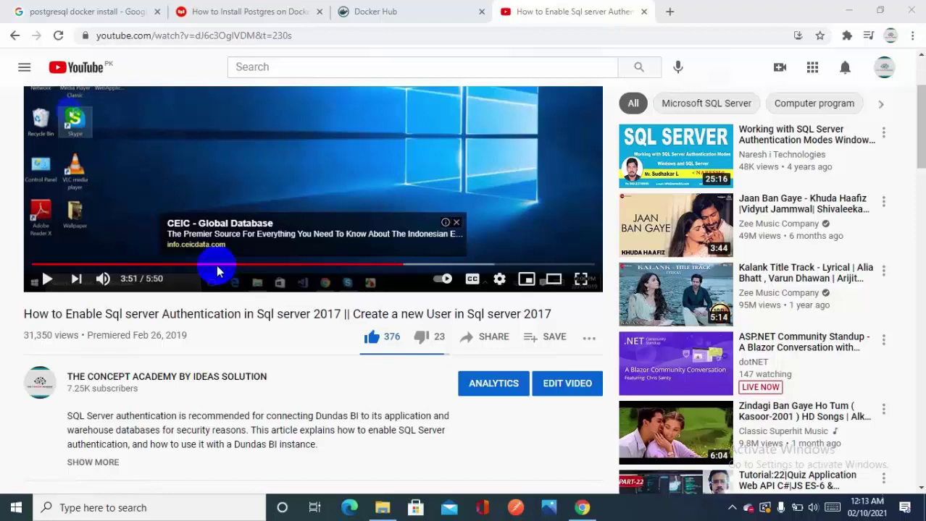
scroll(217, 272, "up", 1)
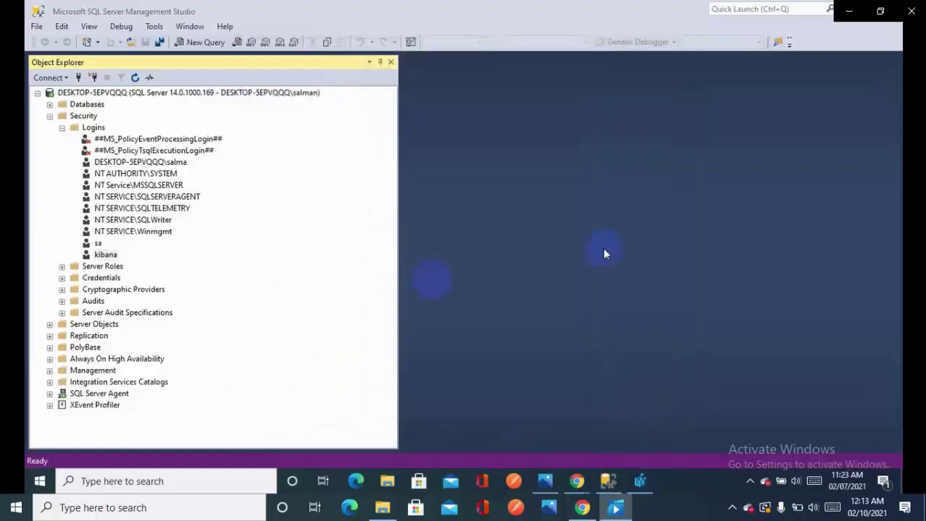
- Start a new Object Explorer connection to DESKTOP-5EPVQQQ with SQL Server Authentication
left_click(36, 26)
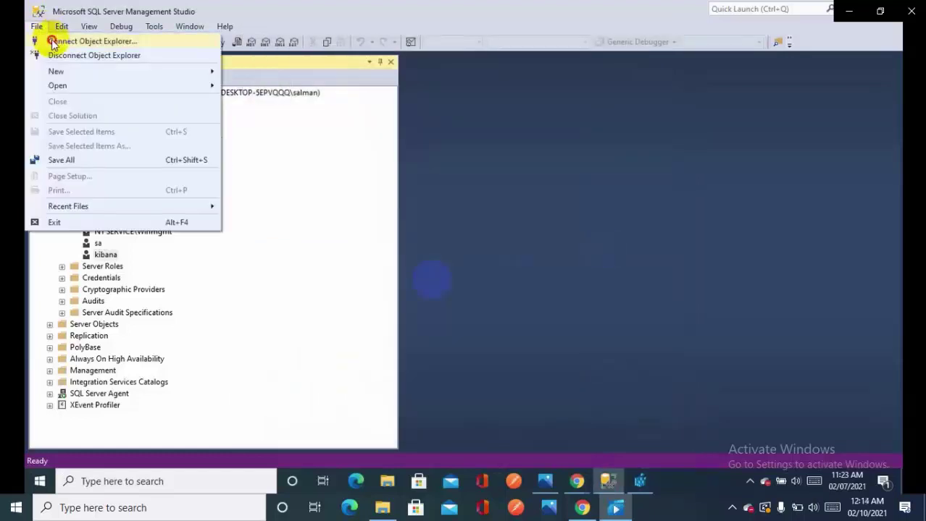
left_click(51, 41)
left_click(499, 179)
left_click(470, 197)
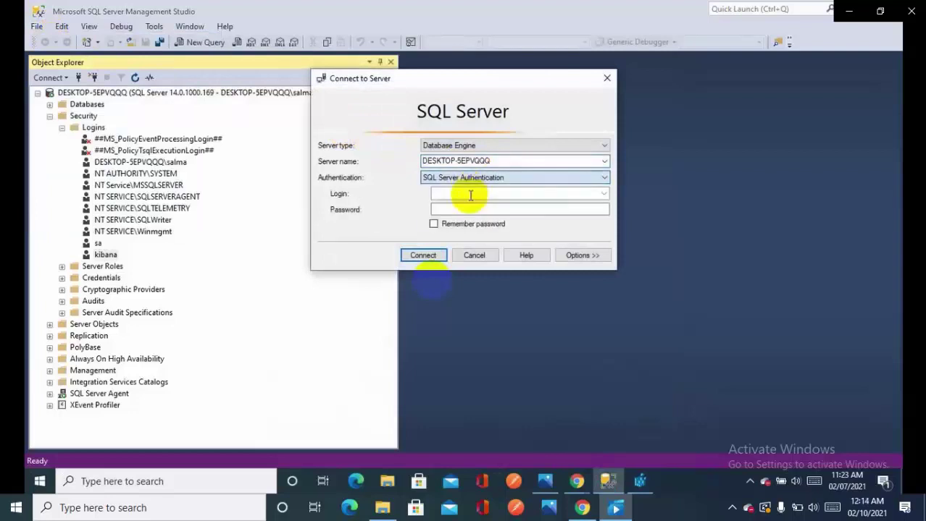
- Try to connect as login kibana with the account password, and close the connection dialog
left_click(470, 195)
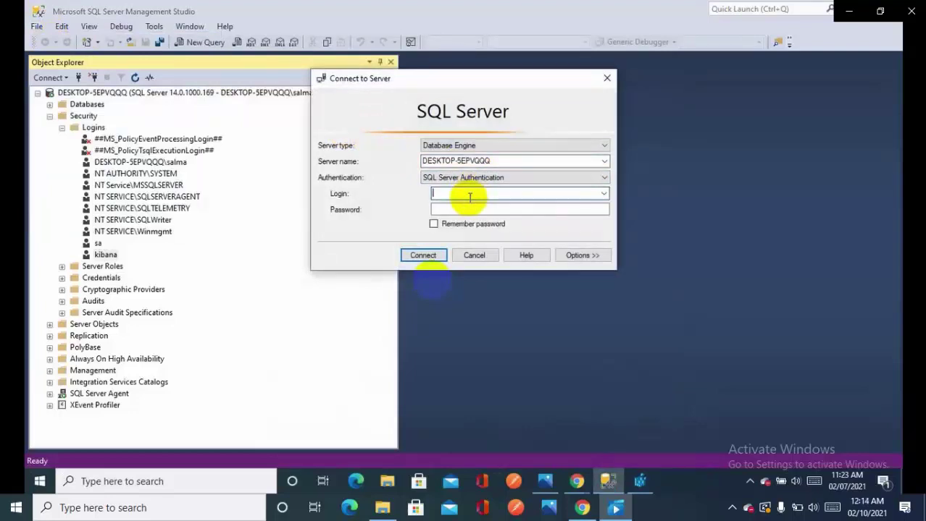
type("kibana")
key("Tab")
type("1")
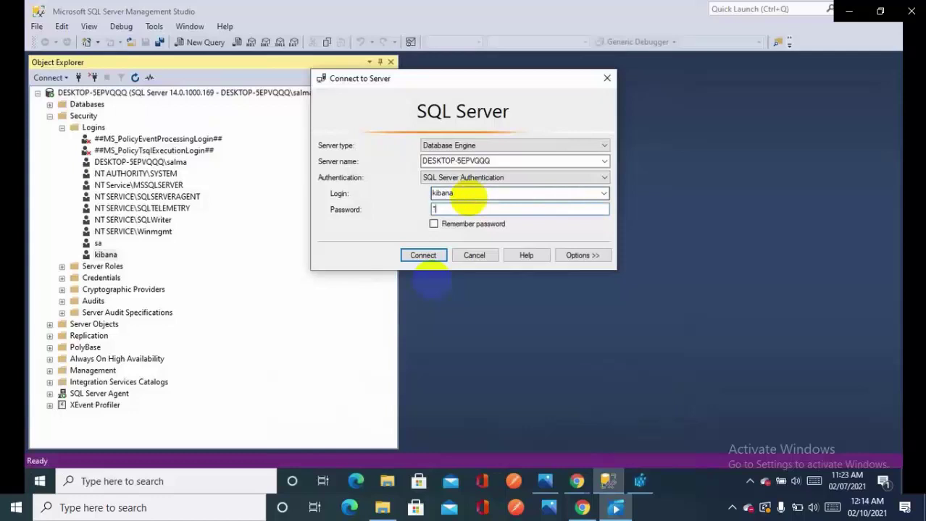
key("Return")
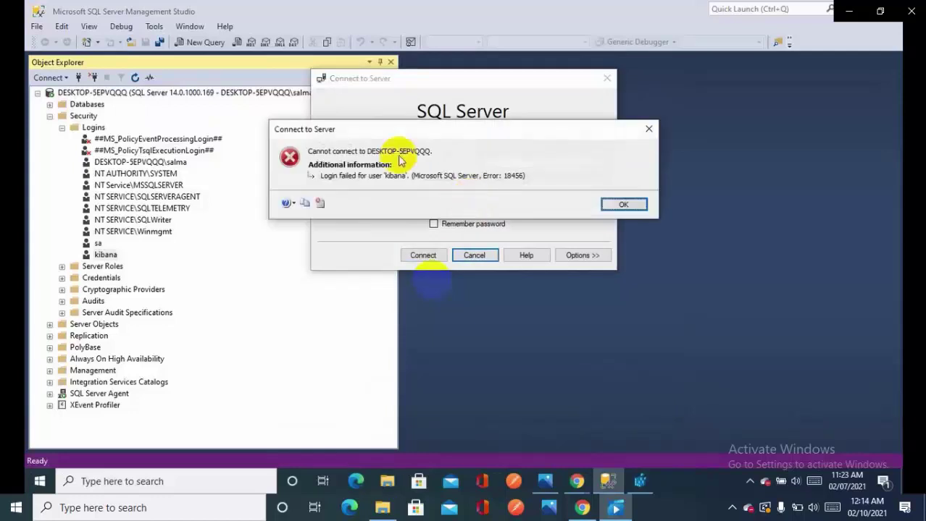
left_click(623, 204)
left_click(473, 255)
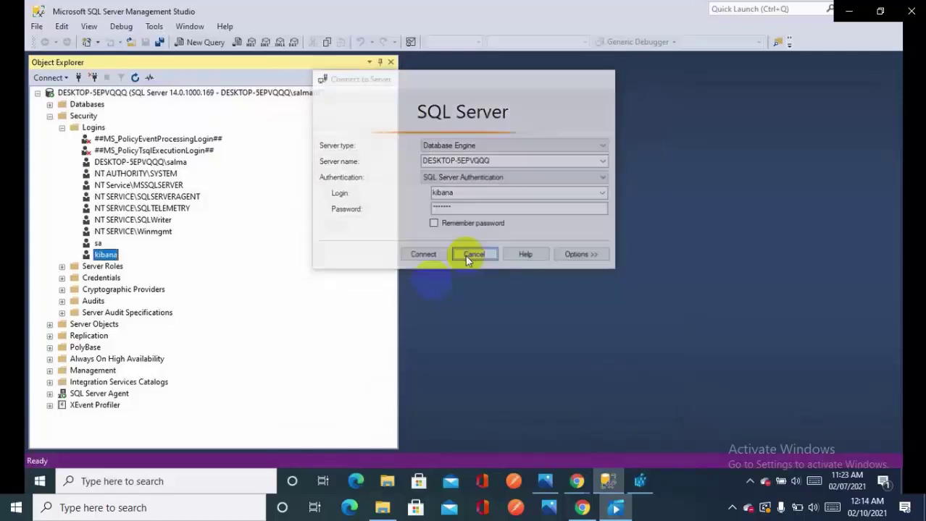
- Examine the Status settings for a new login under Security > Logins, and cancel creating it
right_click(94, 133)
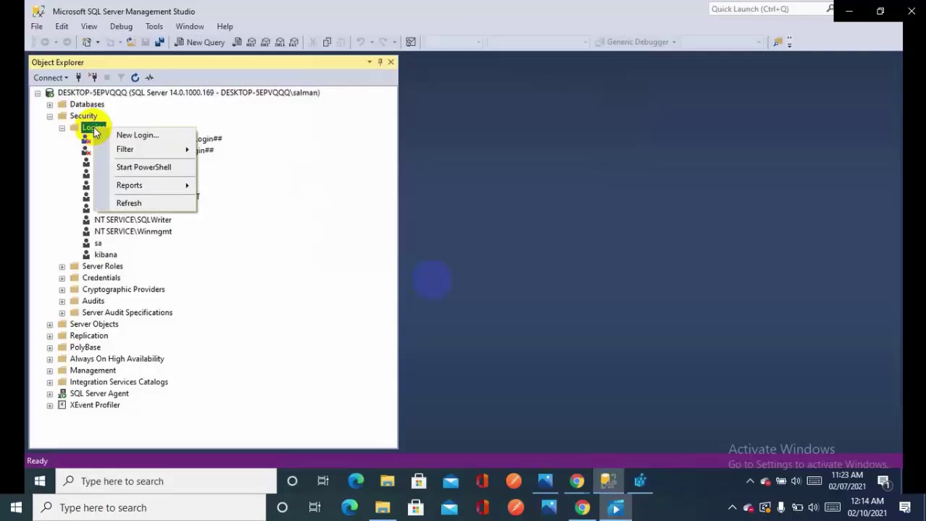
left_click(109, 137)
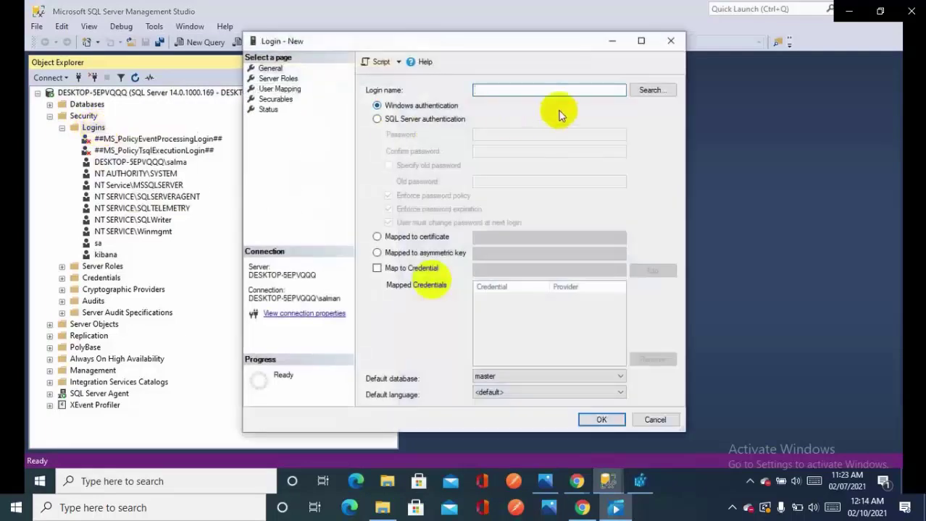
left_click(266, 111)
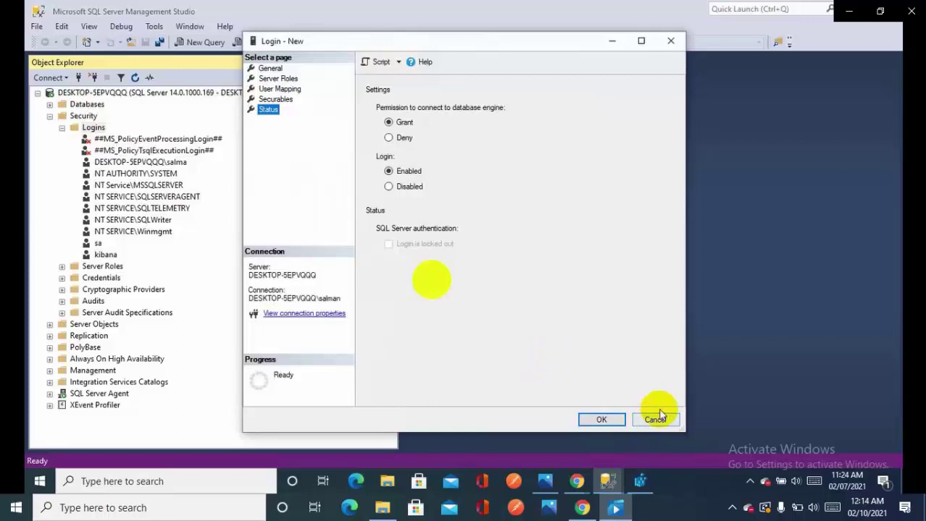
left_click(647, 423)
- Switch to Registry Editor, looking it up in the Windows search as well
left_click(640, 481)
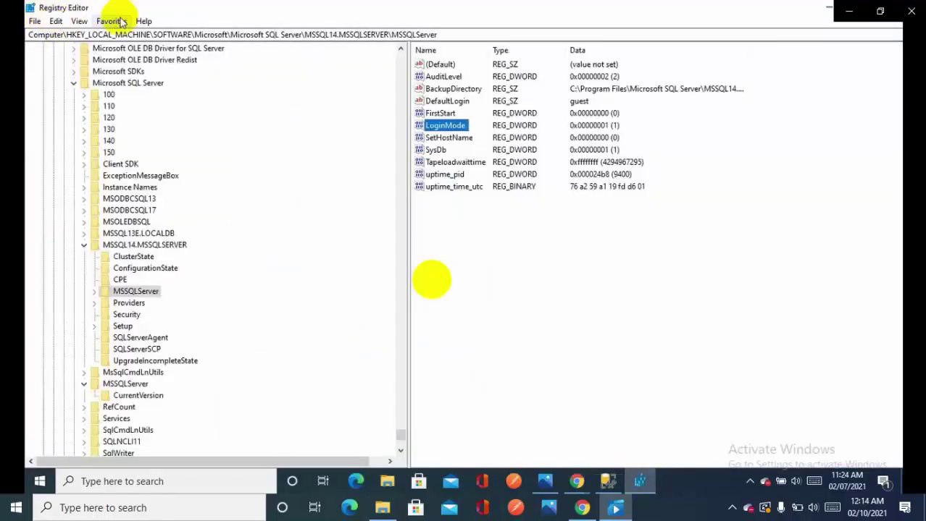
left_click(46, 485)
type("re")
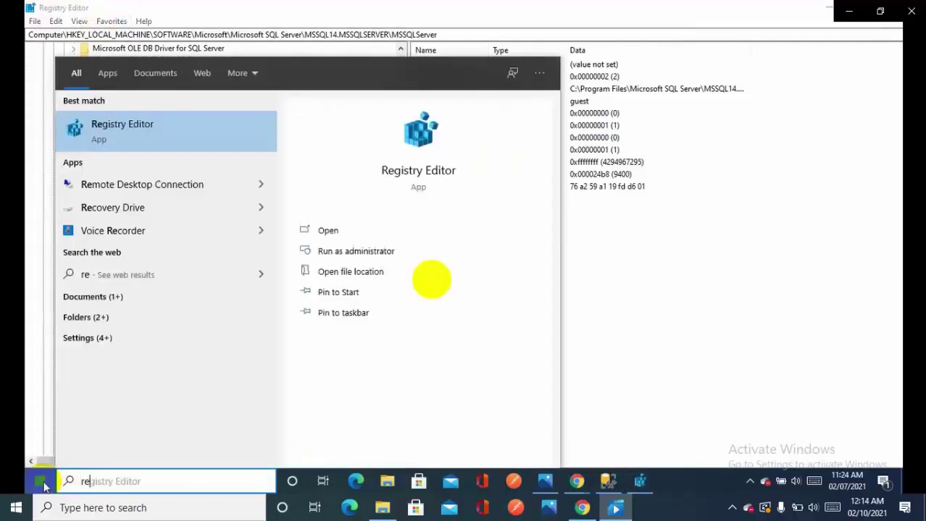
left_click(750, 231)
- Examine each part of the registry path HKEY_LOCAL_MACHINE\SOFTWARE\Microsoft\Microsoft SQL Server\MSSQL14.MSSQLSERVER\MSSQLServer
left_click_drag(471, 33, 28, 34)
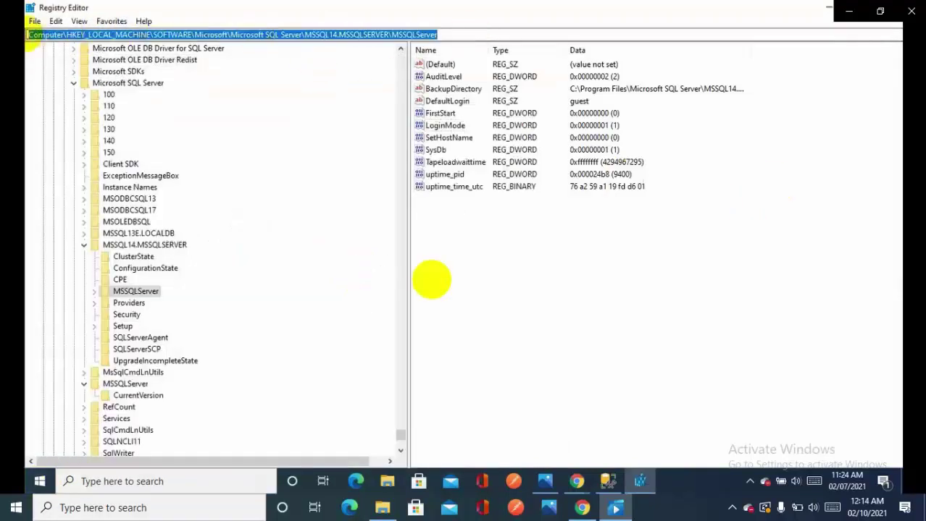
left_click(244, 34)
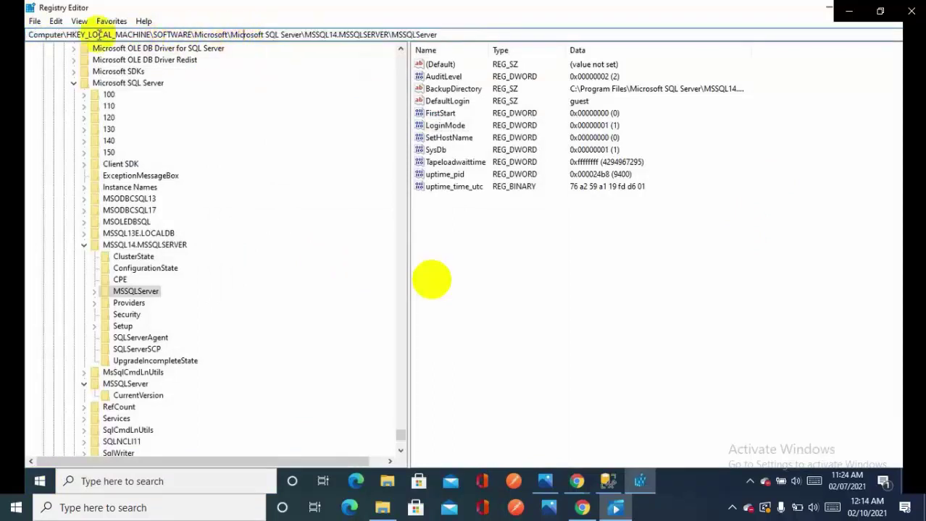
left_click_drag(67, 33, 153, 32)
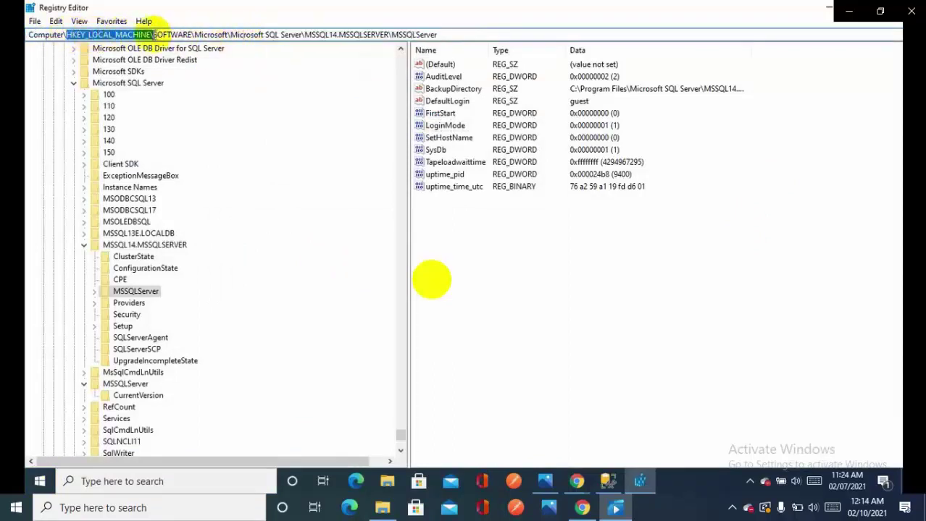
double_click(169, 34)
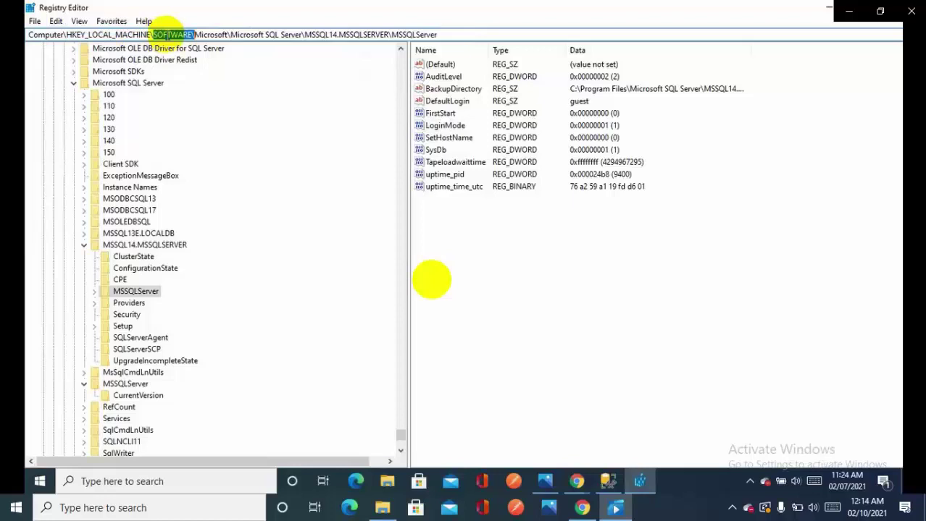
double_click(211, 34)
double_click(250, 34)
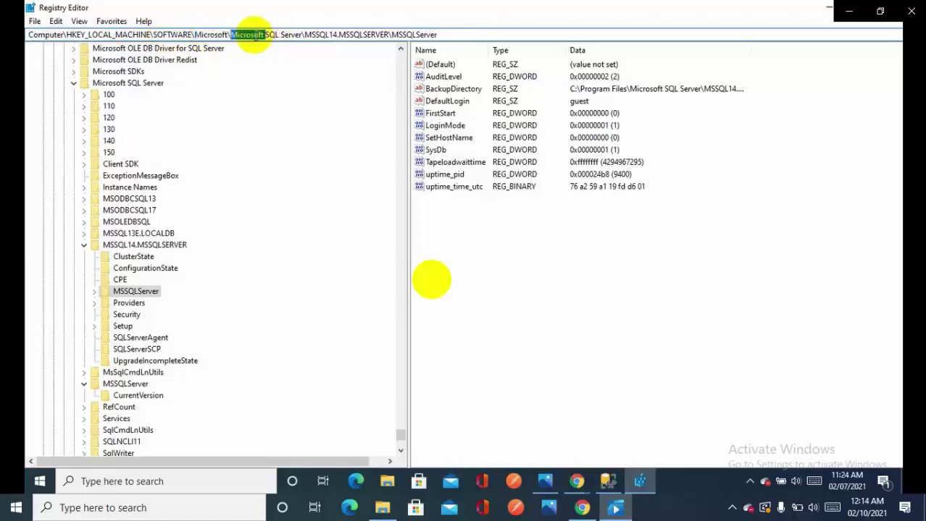
left_click_drag(265, 34, 305, 35)
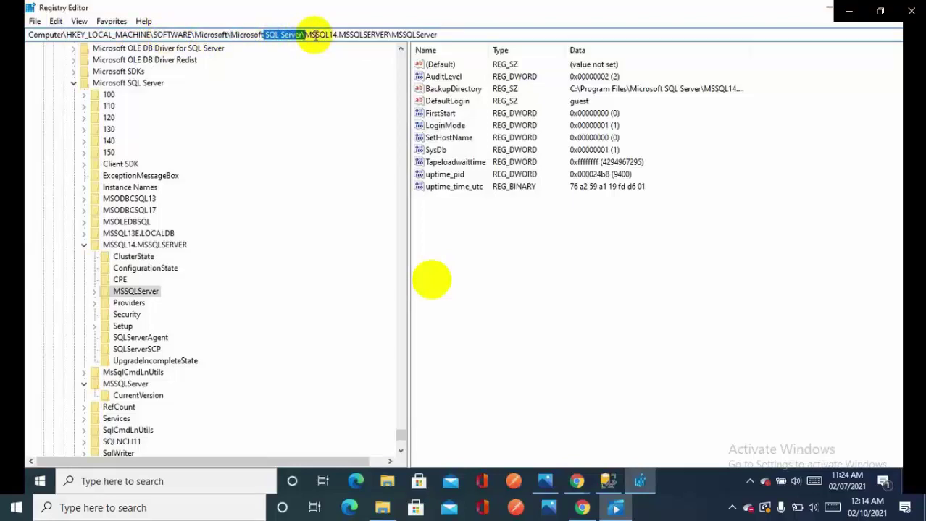
- Set the LoginMode value of the MSSQLServer registry key to 2
left_click(446, 127)
double_click(445, 127)
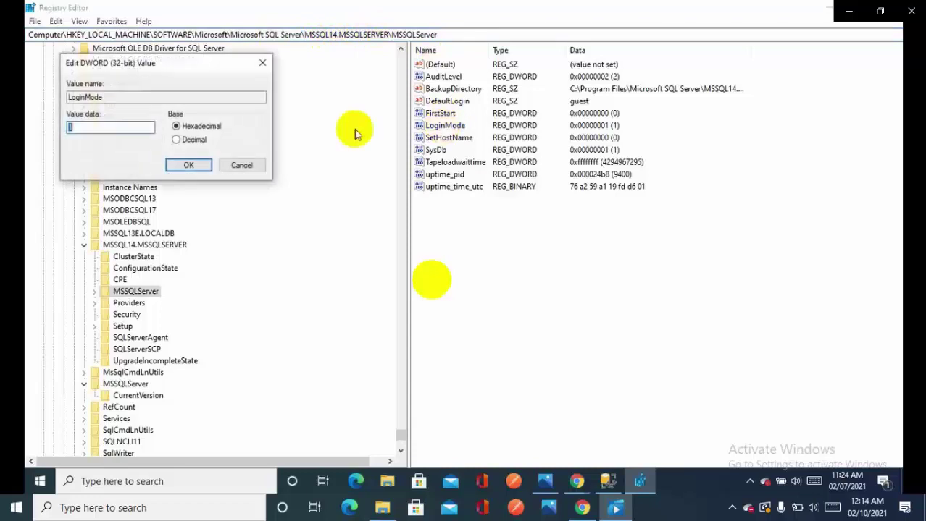
left_click(100, 129)
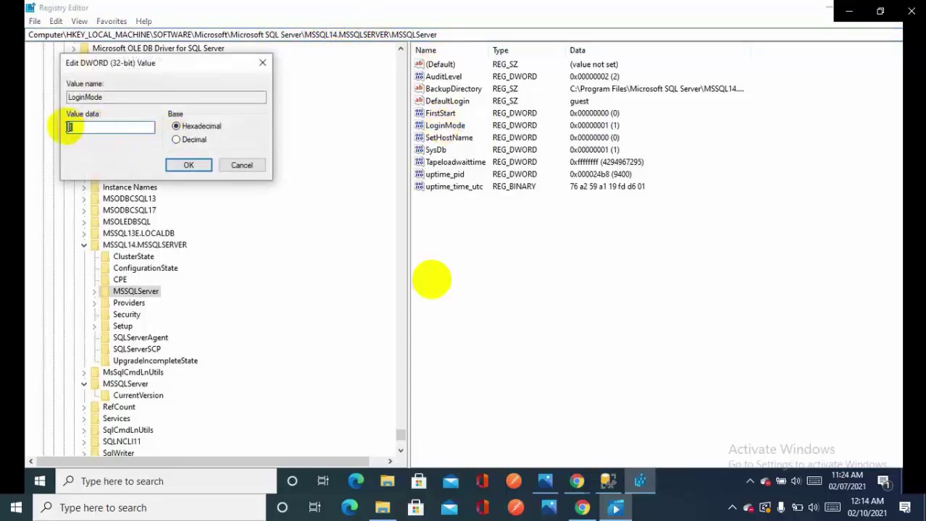
key("BackSpace")
type("2")
left_click(187, 172)
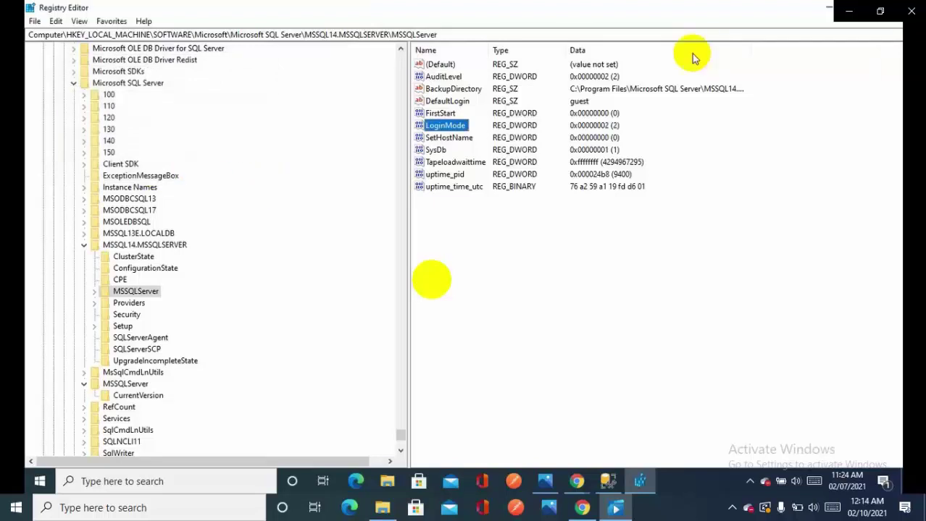
- Close SQL Server Management Studio and relaunch it by searching Windows for ssms
left_click(607, 481)
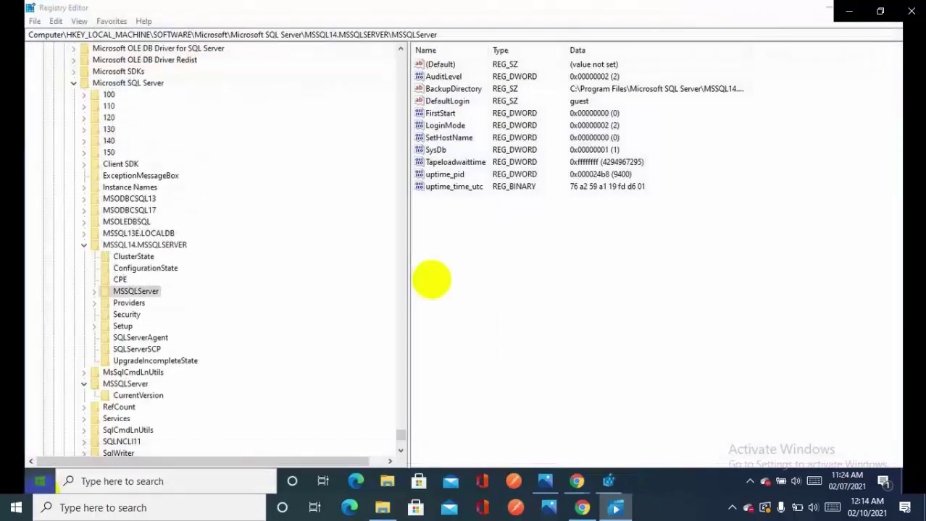
left_click(39, 481)
type("ssms")
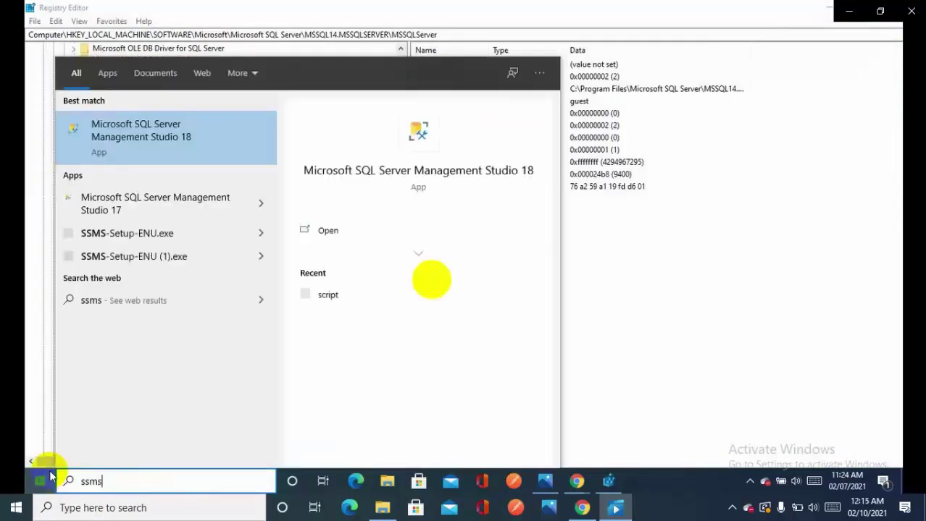
key("Escape")
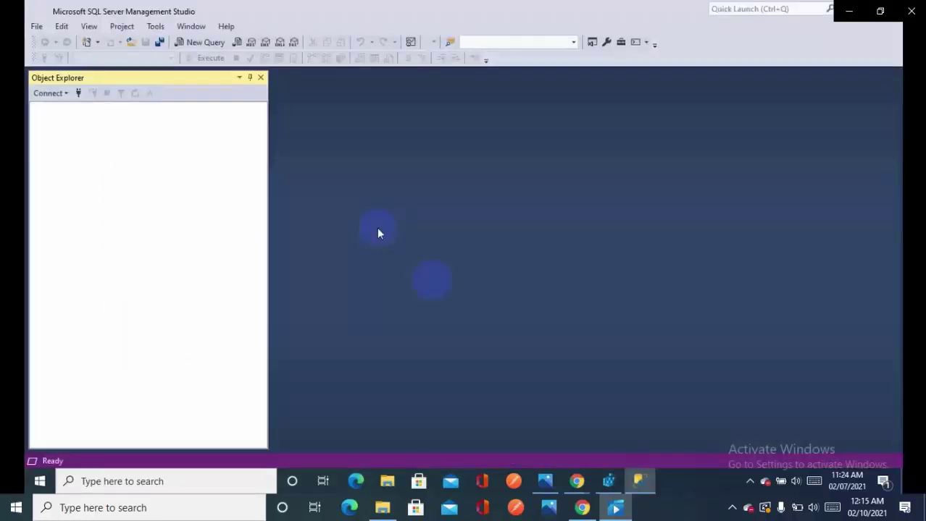
- Set the authentication of the server connection to SQL Server Authentication
left_click(463, 180)
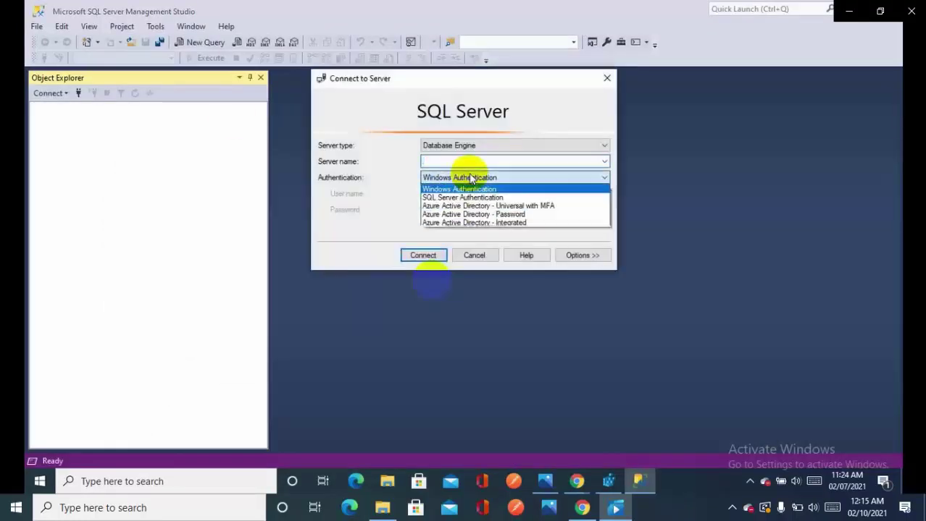
left_click(462, 181)
left_click(462, 181)
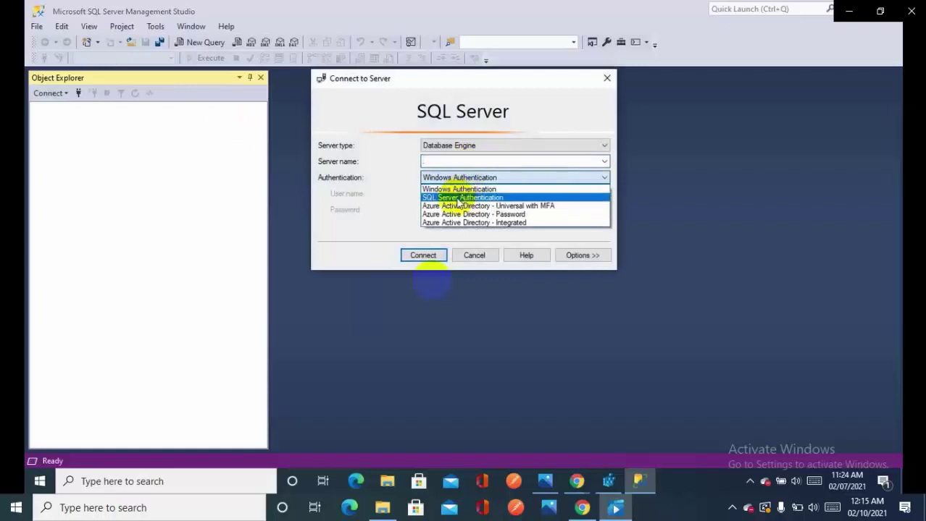
left_click(457, 197)
- Try to connect to the server with login kibana and the account password, and dismiss the resulting dialog
left_click(454, 194)
type("ki")
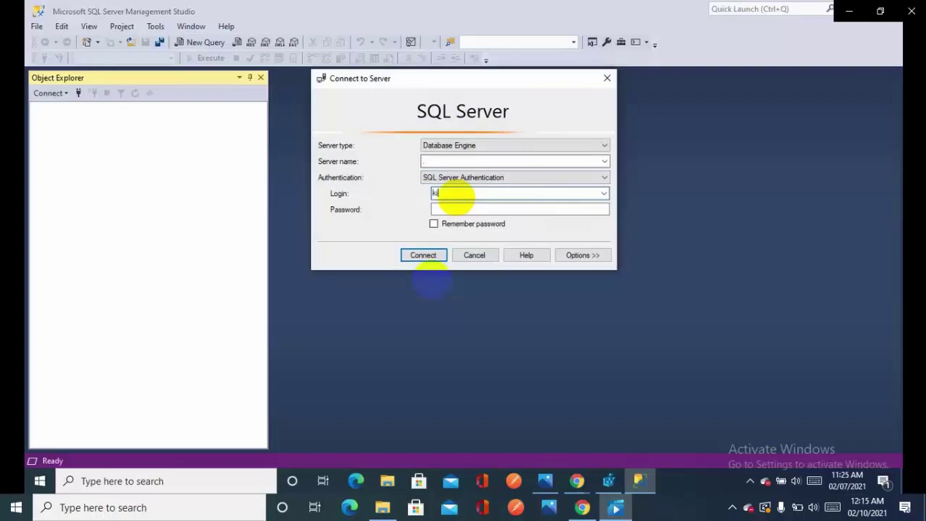
type("bana")
key("Tab")
type("****")
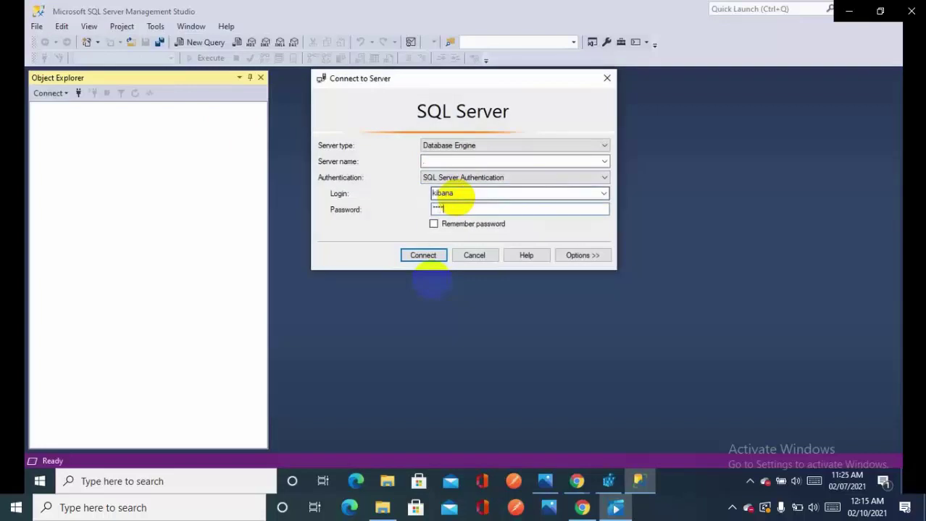
key("Return")
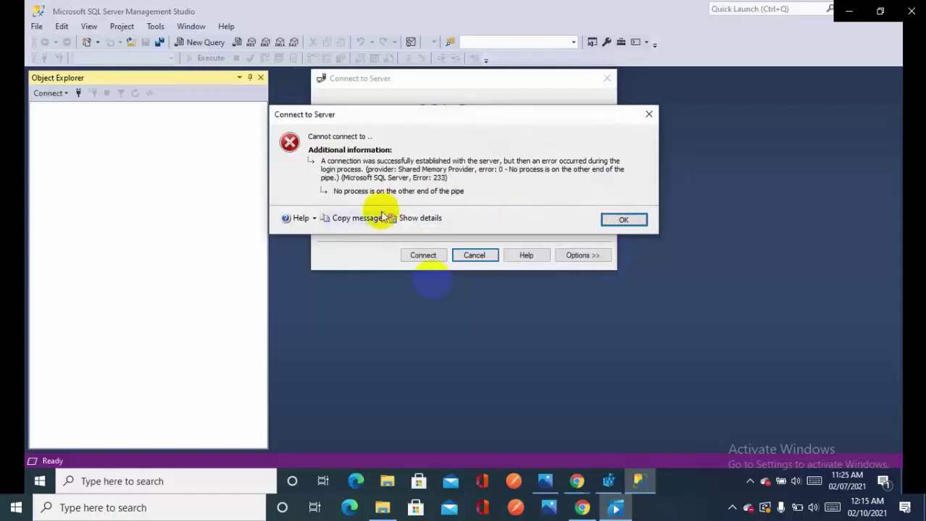
left_click(622, 219)
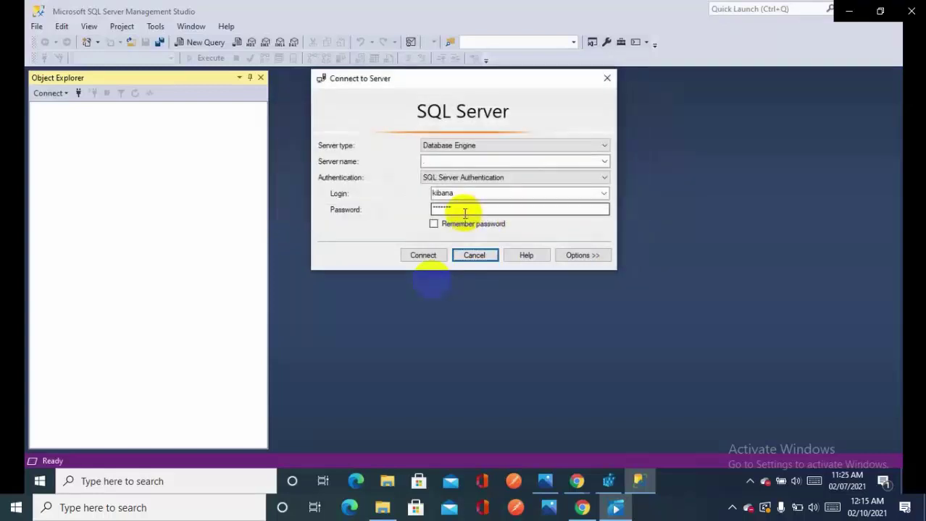
- Change the login name to sa and try to connect to the server with the password already entered
double_click(432, 195)
type("sa")
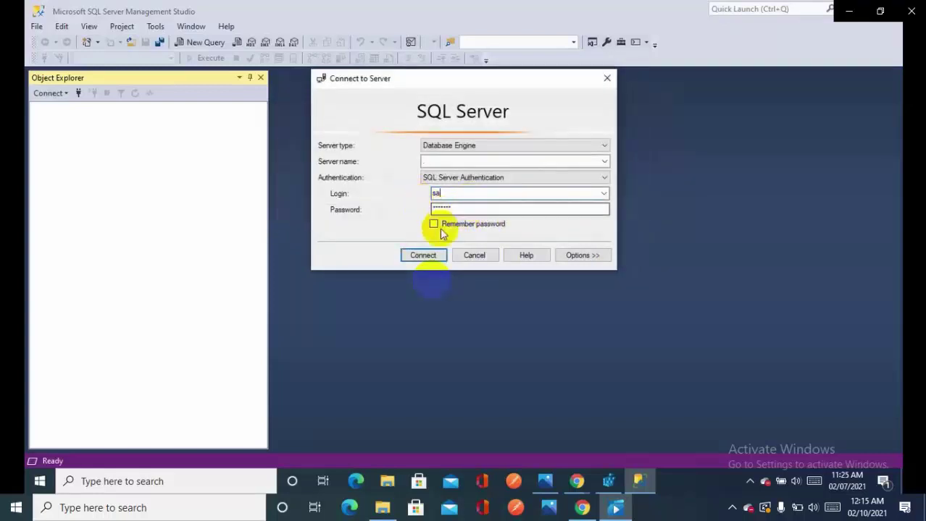
left_click(424, 255)
left_click(617, 204)
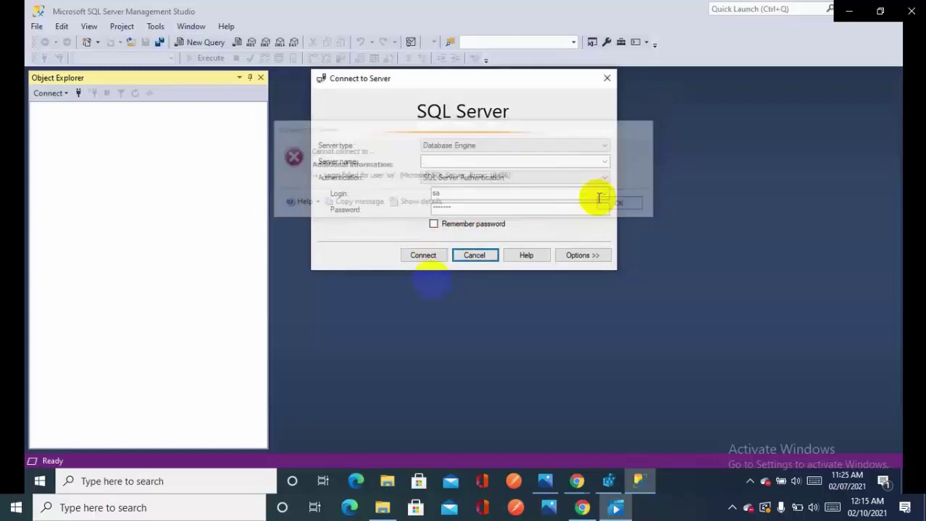
- Change the login name to kibana, try to connect with the password already entered, and dismiss the resulting dialog
type("k")
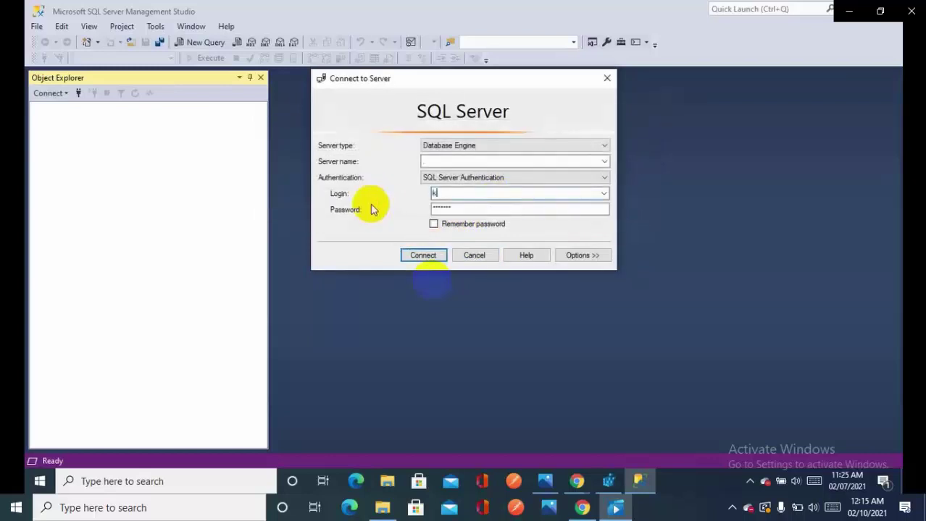
type("kibana")
key("Return")
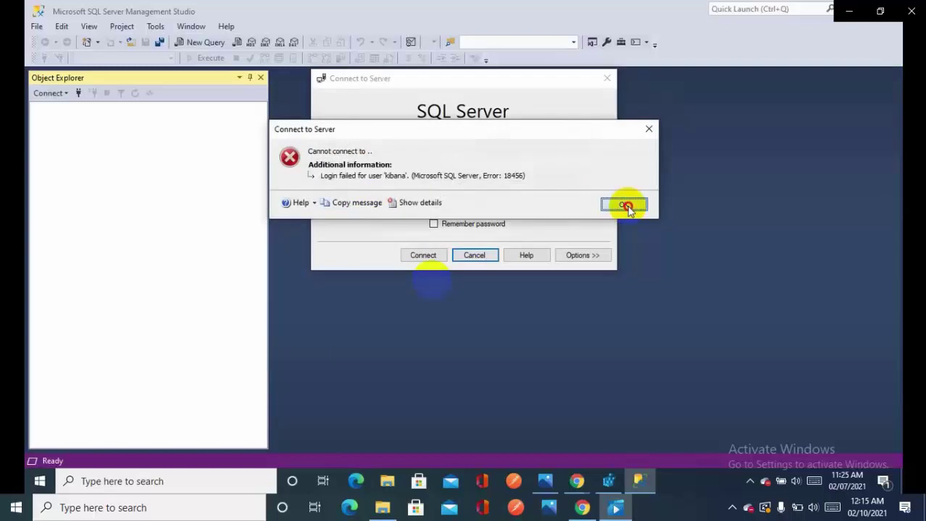
left_click(625, 206)
- Set the server name to DESKTOP-5EPVQQQ, try to connect with login kibana, and cancel the server connection
left_click(604, 161)
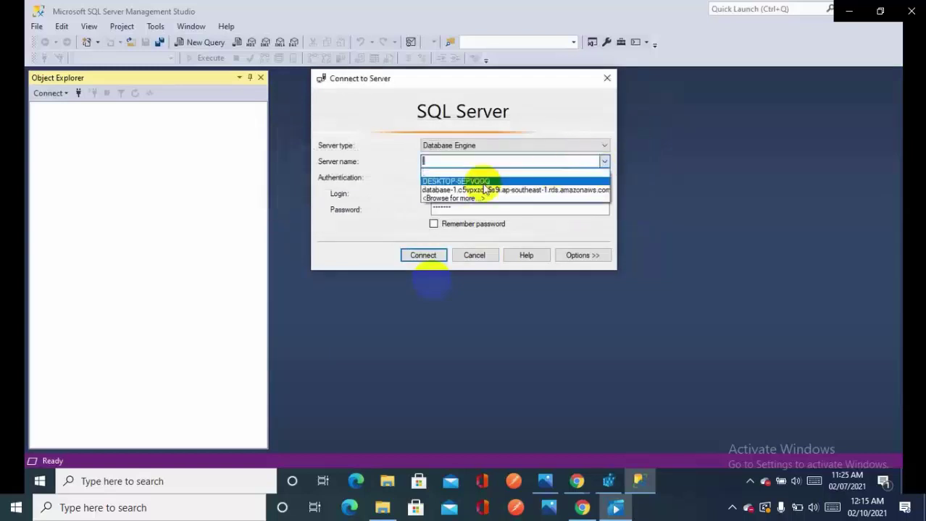
left_click(464, 181)
left_click(422, 255)
left_click(617, 204)
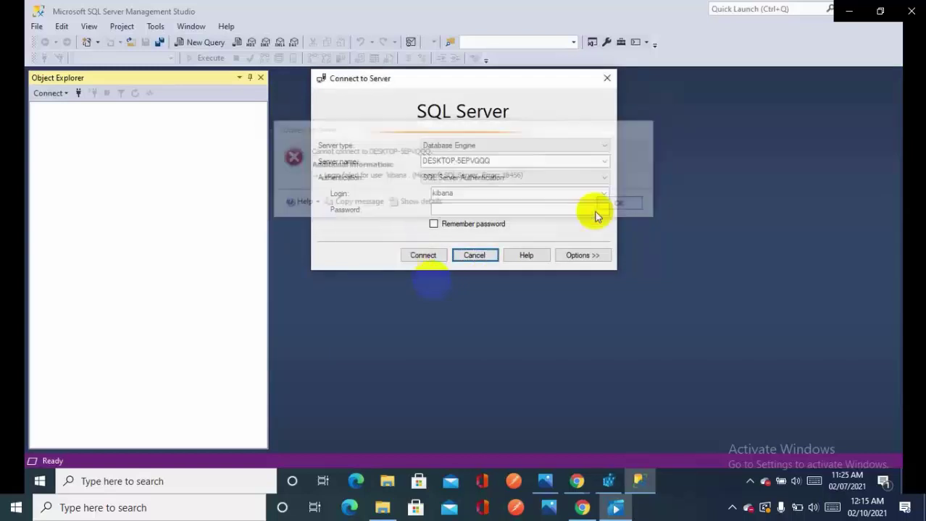
left_click(474, 256)
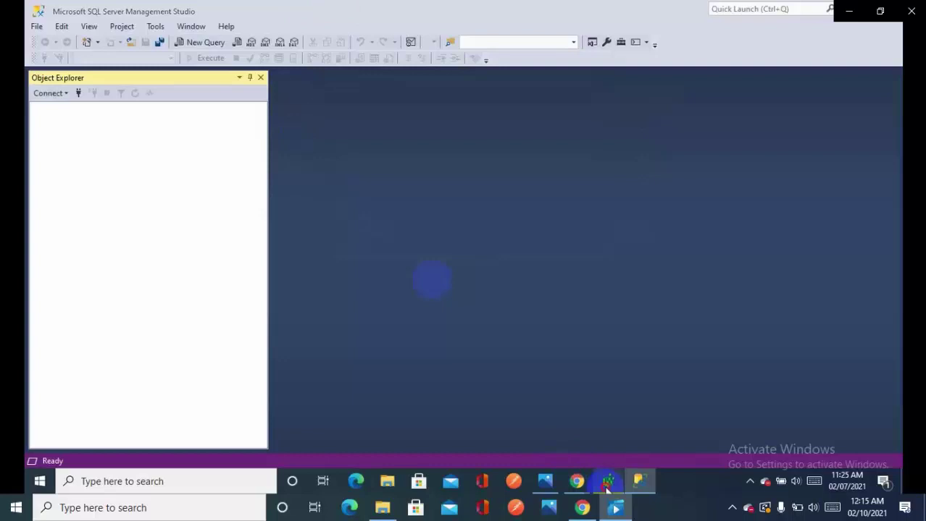
- Switch to Registry Editor and check the name and data of the LoginMode value under MSSQLServer
left_click(607, 489)
left_click(445, 125)
double_click(461, 127)
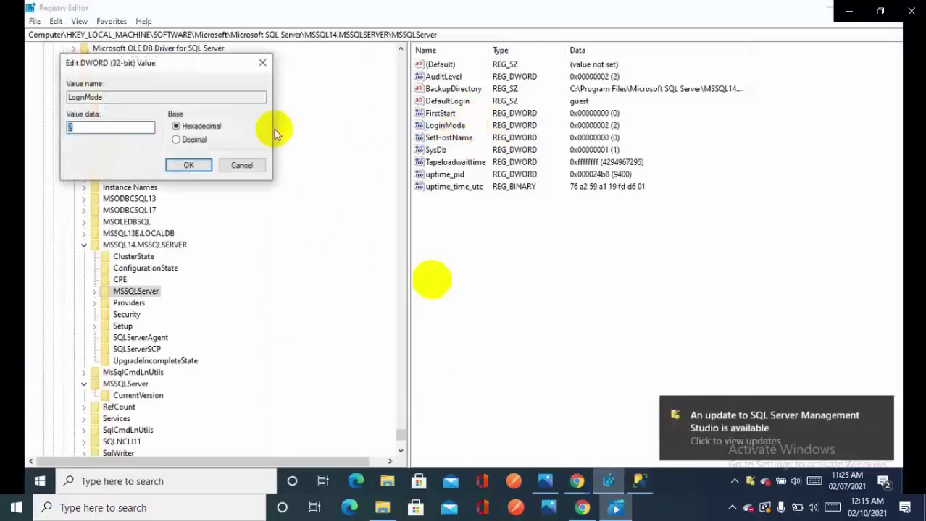
left_click(128, 98)
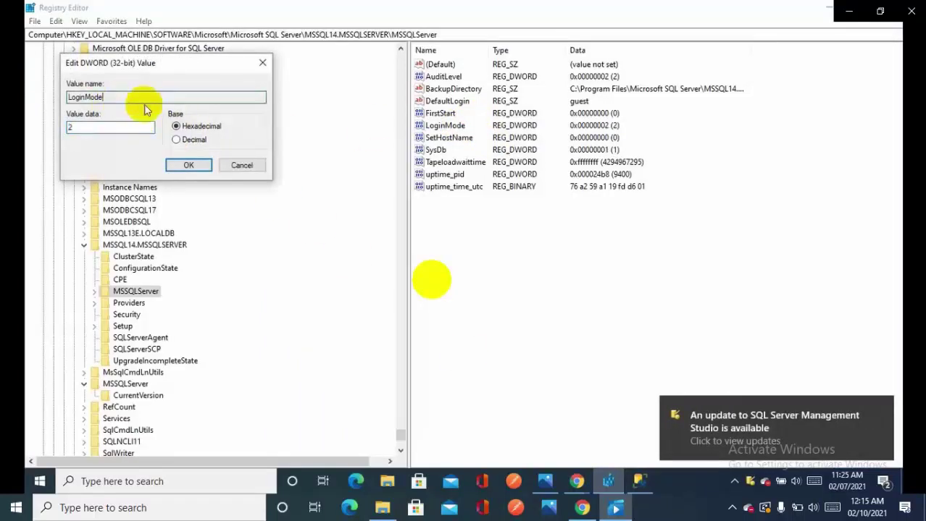
left_click(184, 165)
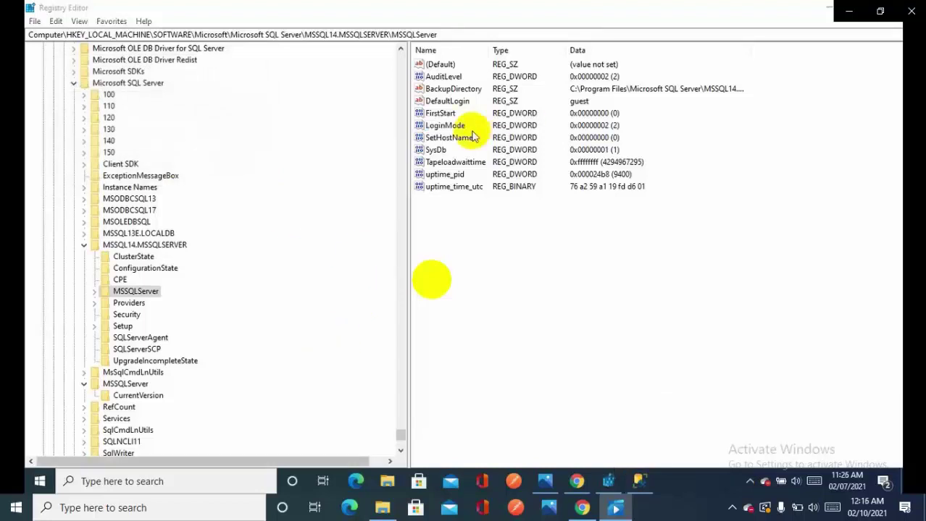
- Search Windows for the Services app and open it
mouse_move(592, 490)
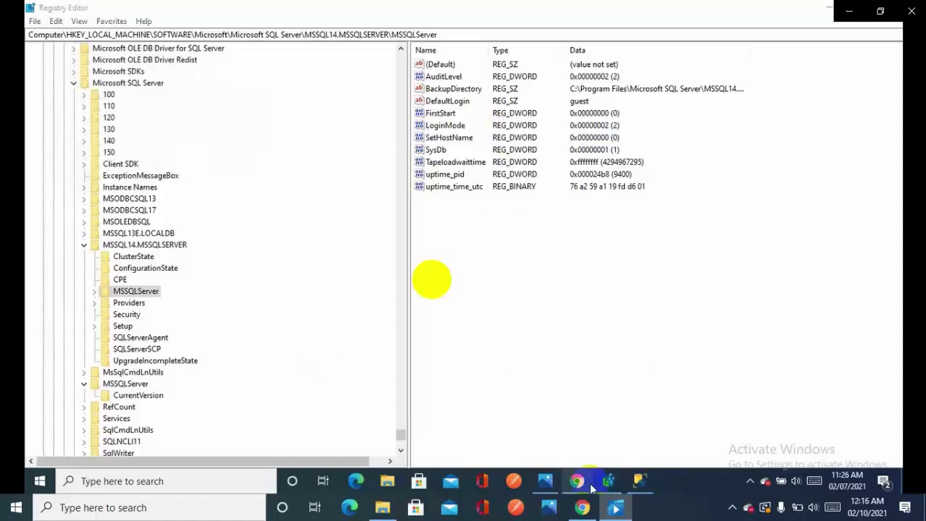
key("super")
type("ser")
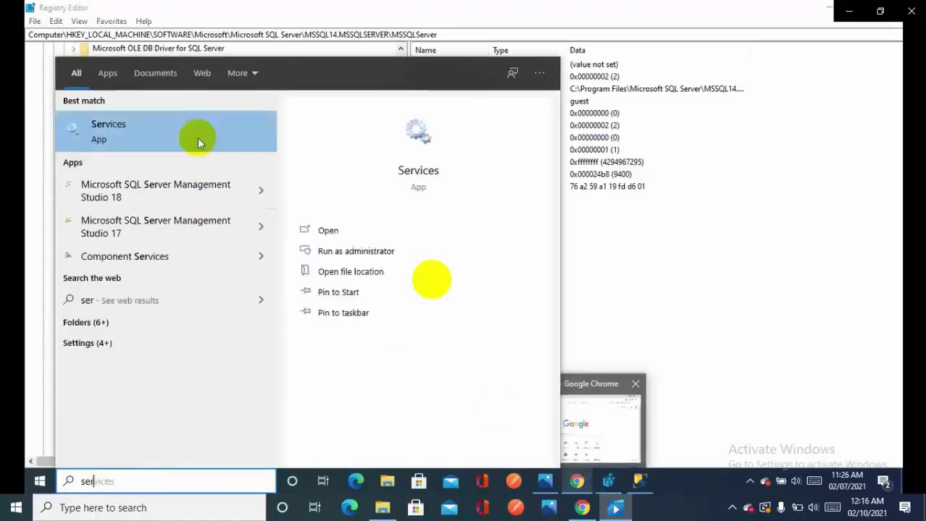
left_click(197, 140)
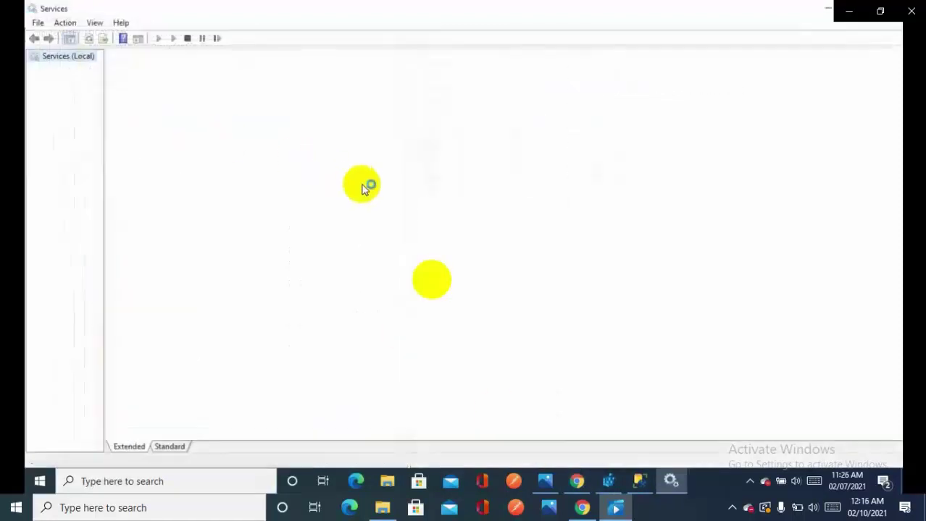
- Restart the SQL Server (MSSQLSERVER) service together with its dependent SQL Server Agent service
left_click(281, 309)
type("sql")
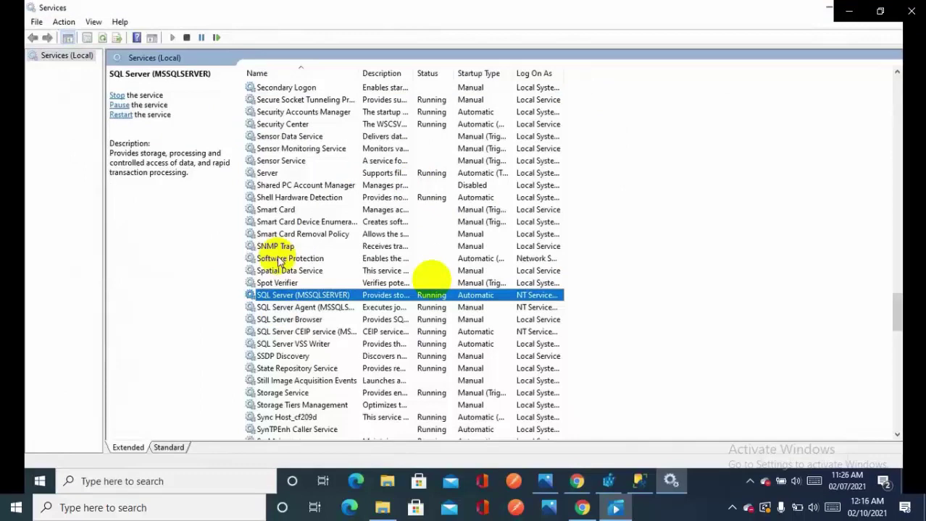
right_click(323, 303)
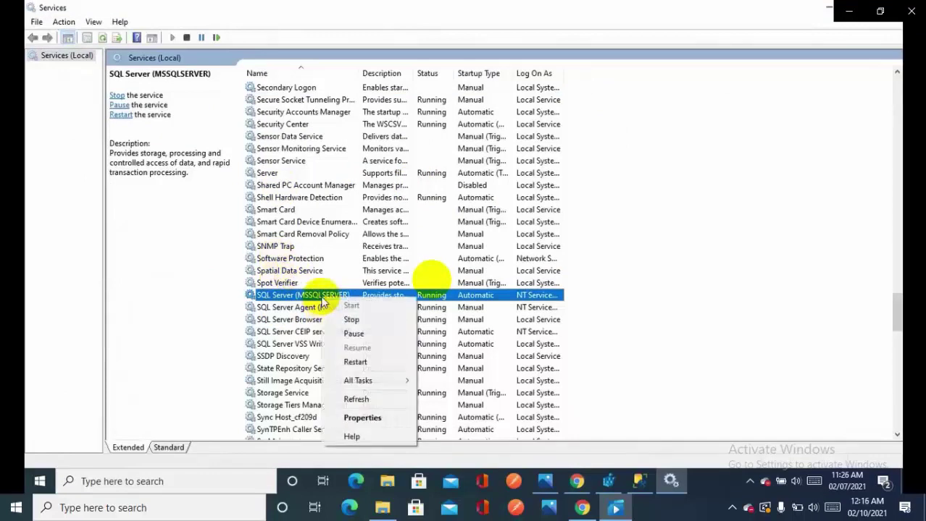
left_click(351, 361)
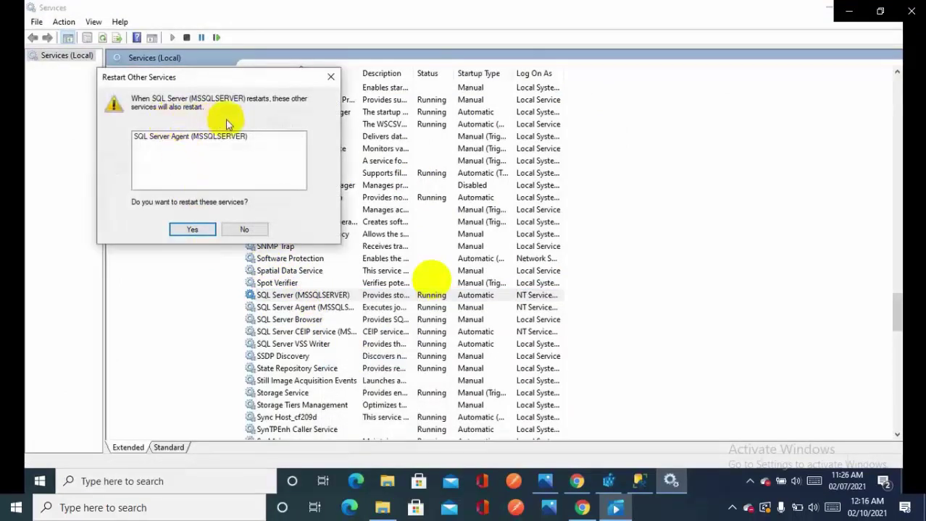
left_click(192, 229)
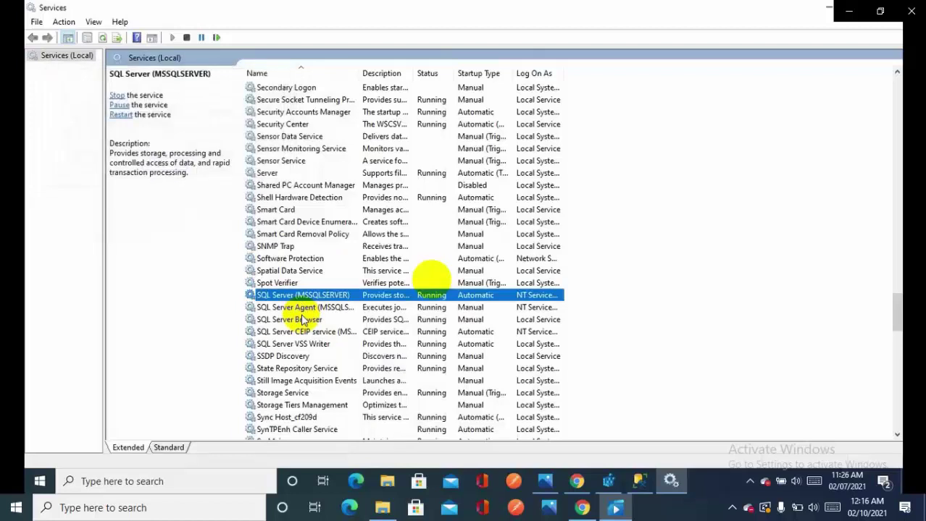
- Restart the SQL Server Agent (MSSQLSERVER) and SQL Server Browser services
left_click(305, 310)
right_click(308, 314)
left_click(339, 378)
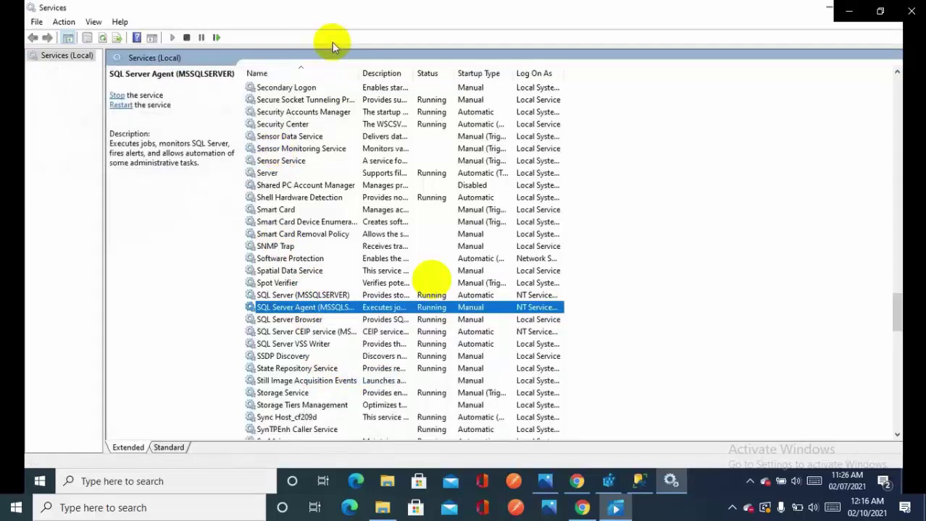
right_click(306, 321)
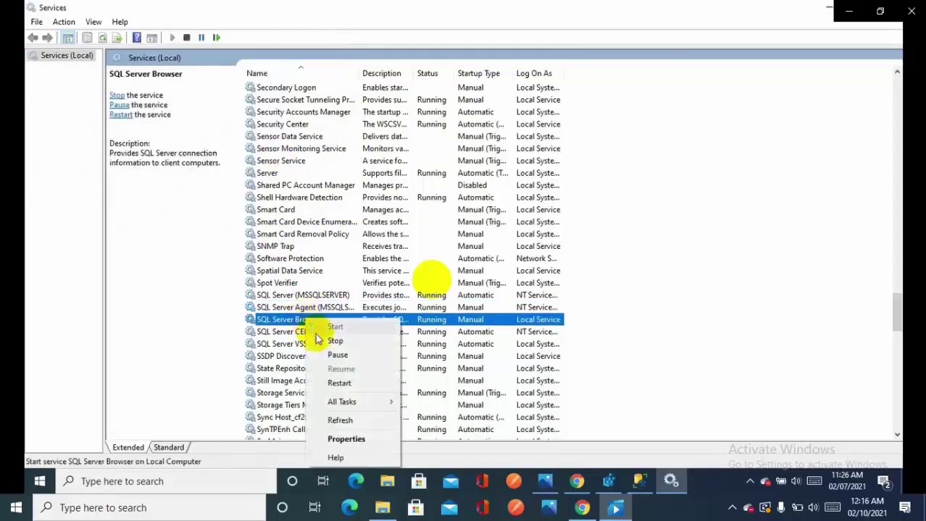
left_click(337, 382)
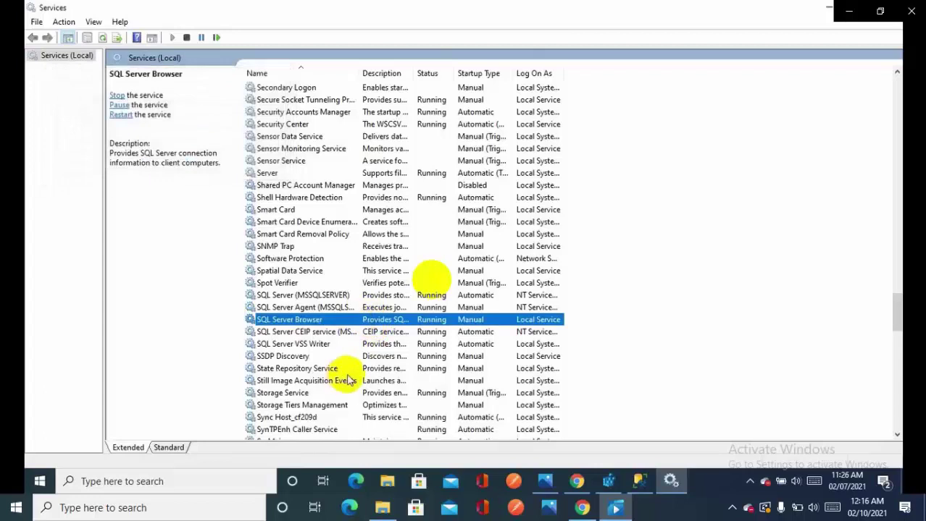
- Restart the SQL Server CEIP service (MSSQLSERVER) and the SQL Server VSS Writer service
left_click(295, 331)
right_click(299, 331)
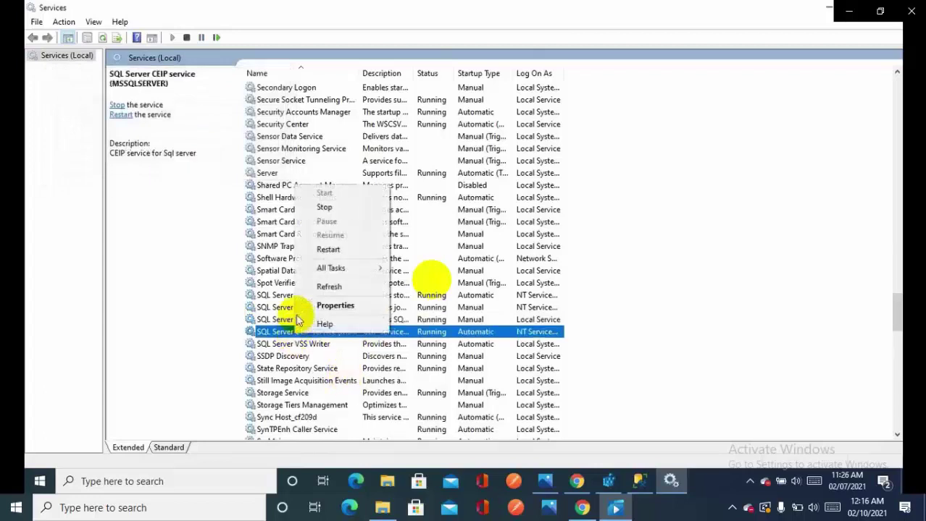
left_click(336, 247)
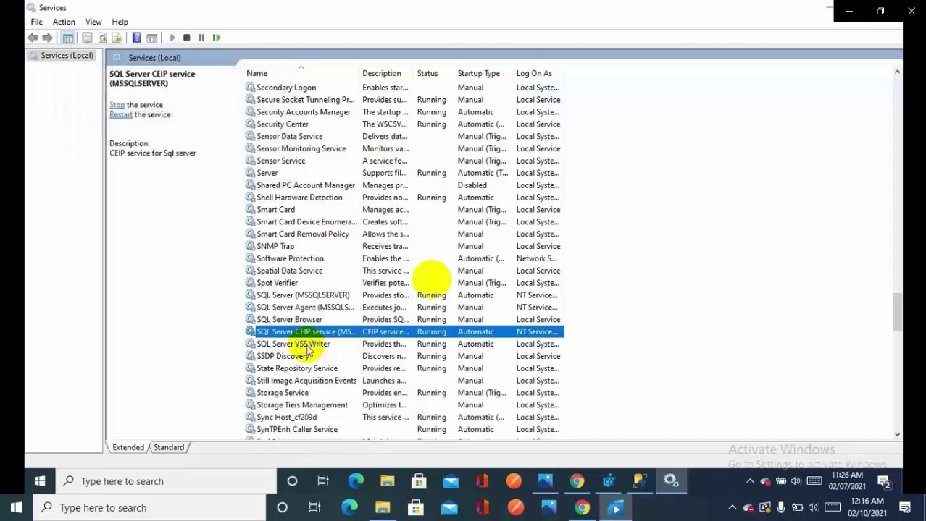
right_click(307, 344)
left_click(339, 262)
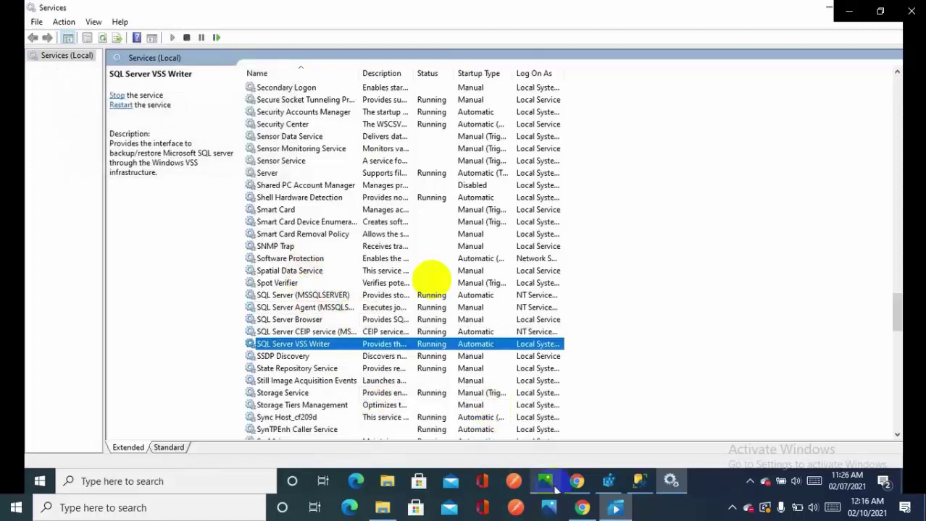
- Close the open SQL Server Management Studio window and launch Microsoft SQL Server Management Studio 17 through Windows search
mouse_move(594, 490)
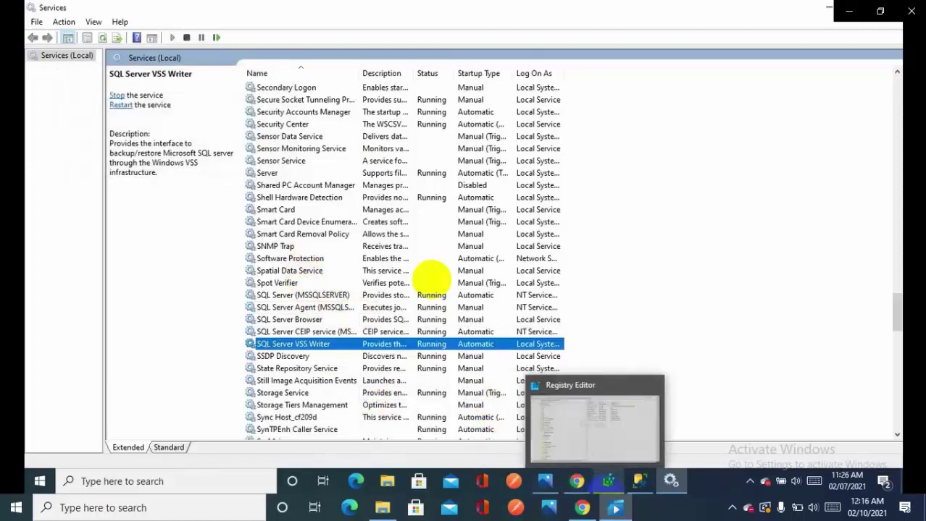
left_click(639, 482)
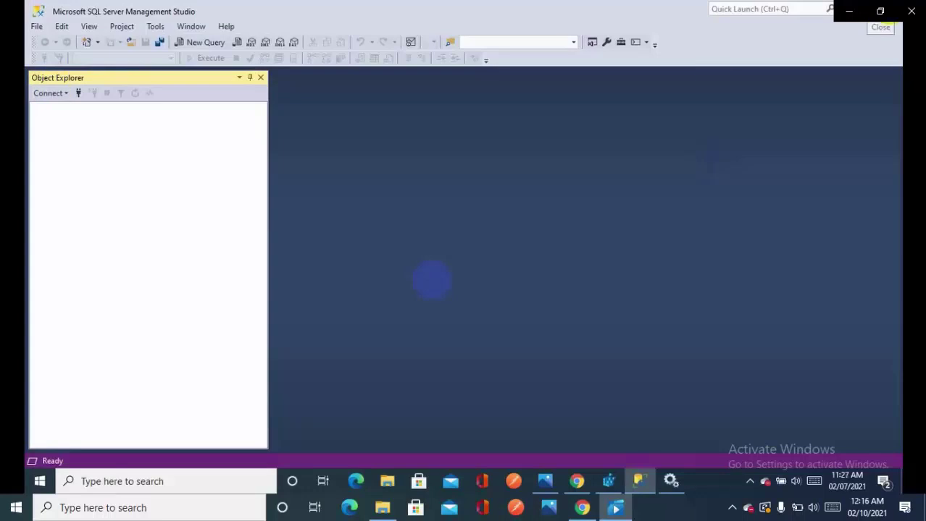
key("alt+Tab")
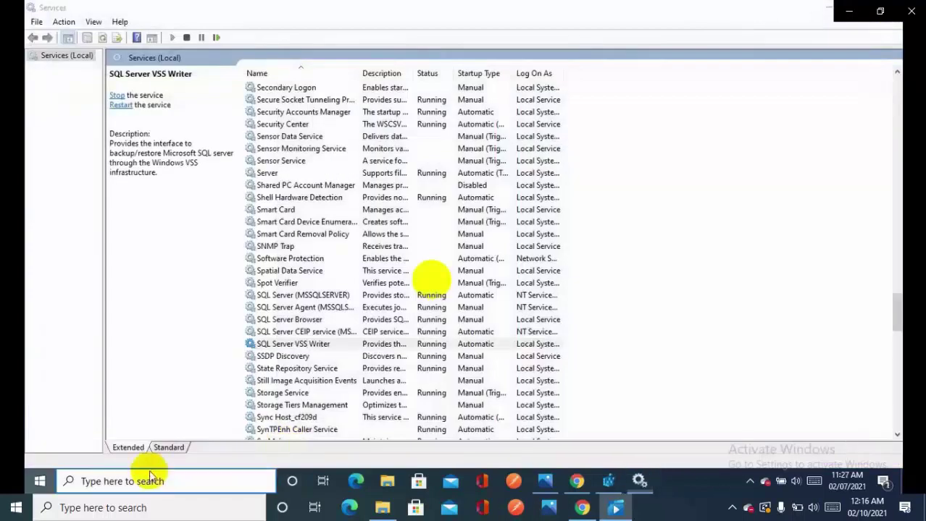
left_click(150, 475)
type("ss")
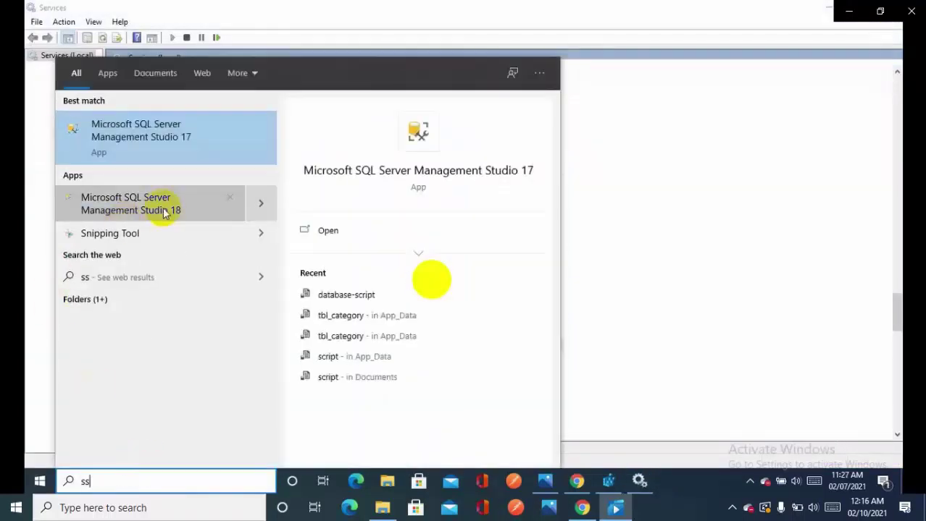
left_click(200, 140)
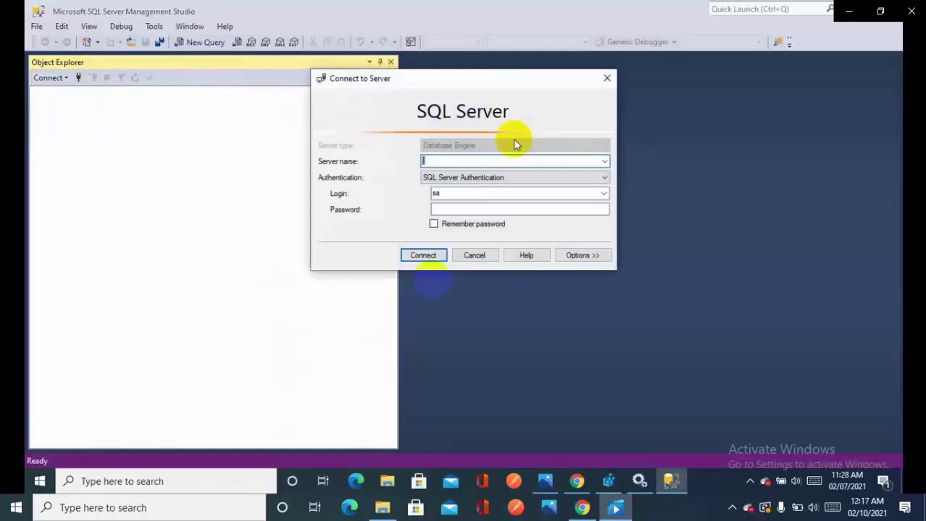
- Connect to server "." using SQL Server Authentication with login sa and the account password, with Remember password enabled
type(".")
left_click(462, 210)
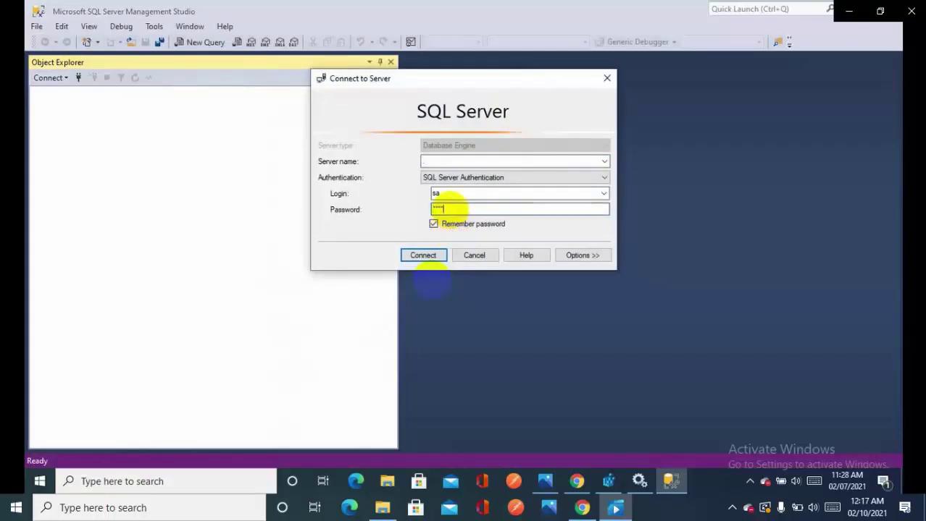
left_click(434, 254)
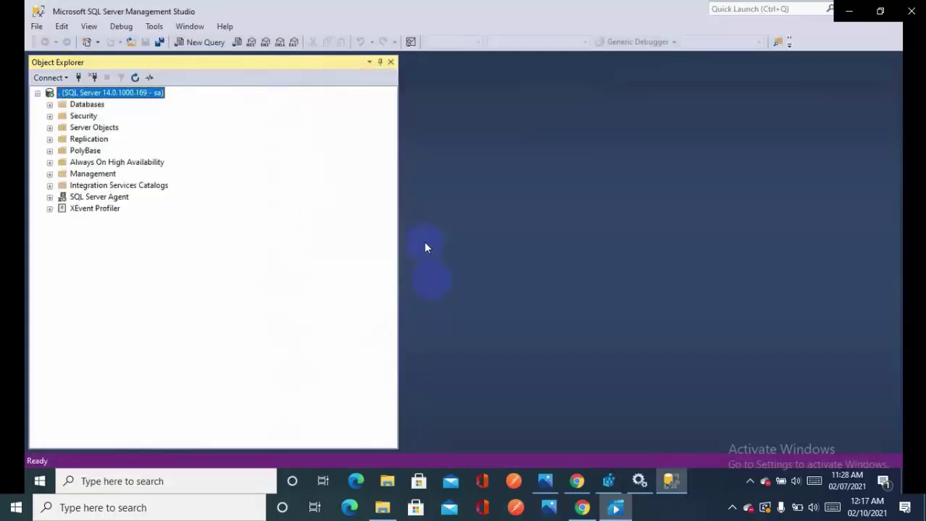